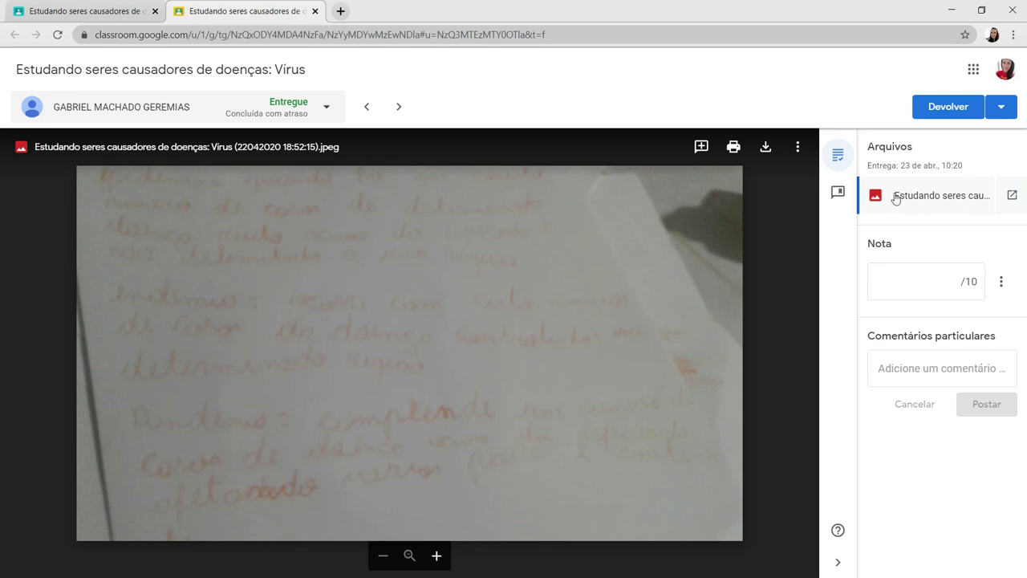
click(949, 358)
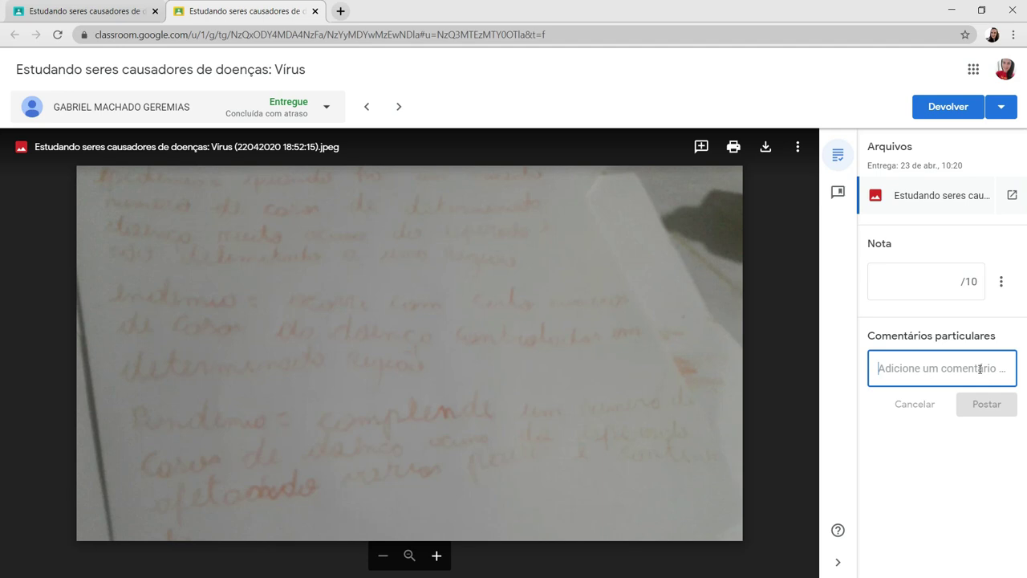
click(953, 292)
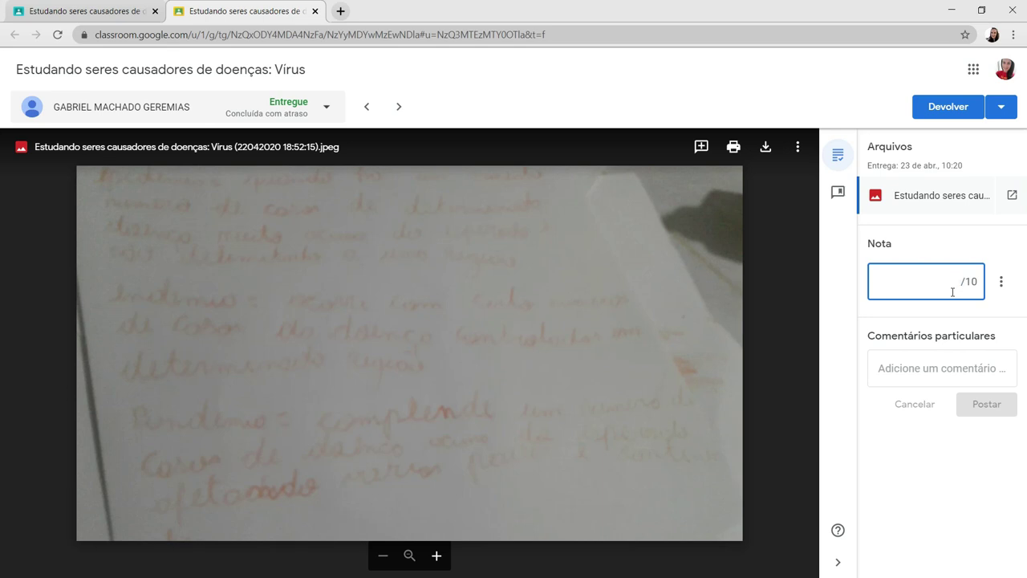
text(6)
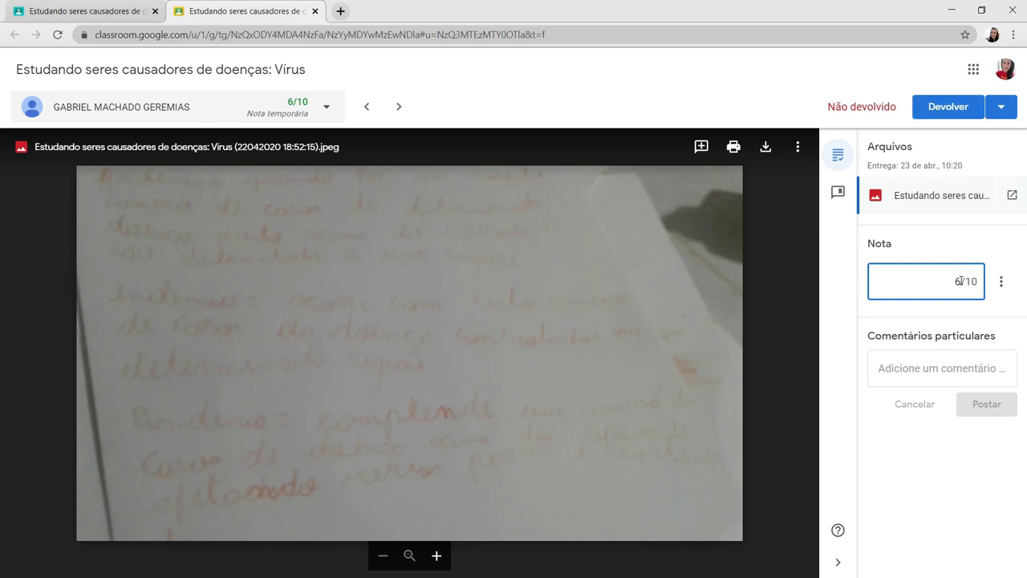
key(BackSpace)
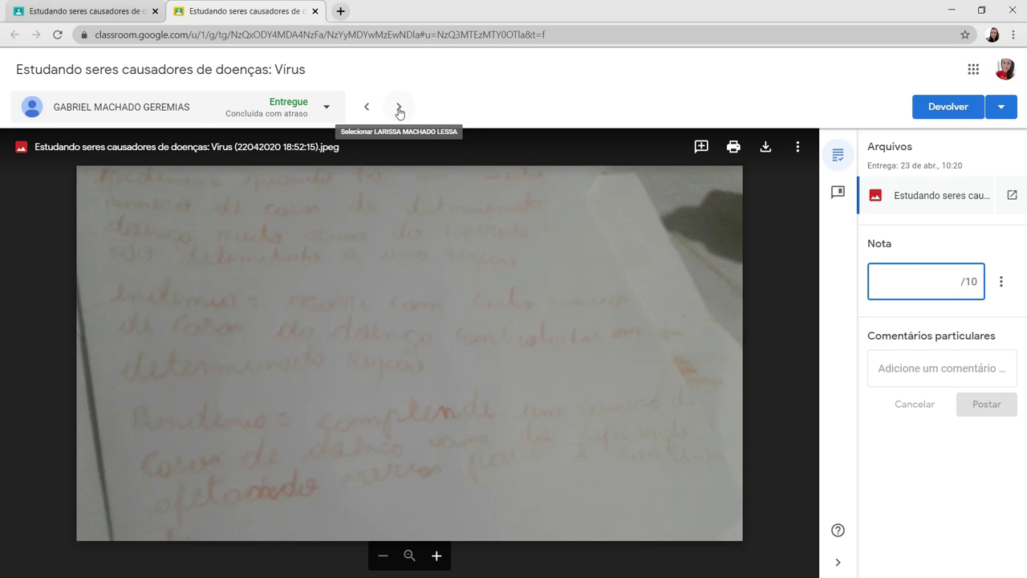
Step: Move forward through the next students' submissions to the one with the private comment "Já terminei de responder"
click(399, 108)
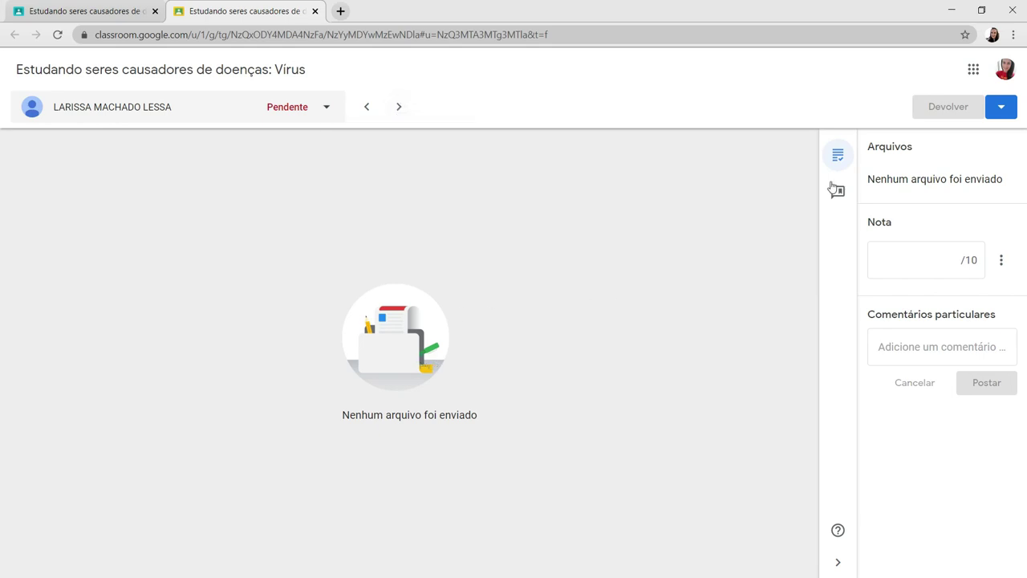
click(402, 108)
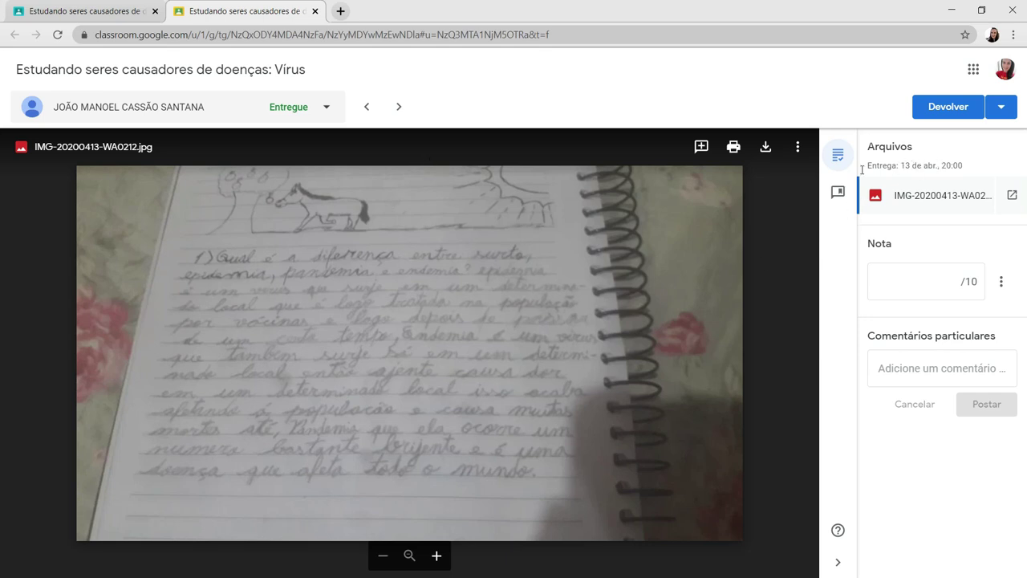
click(396, 108)
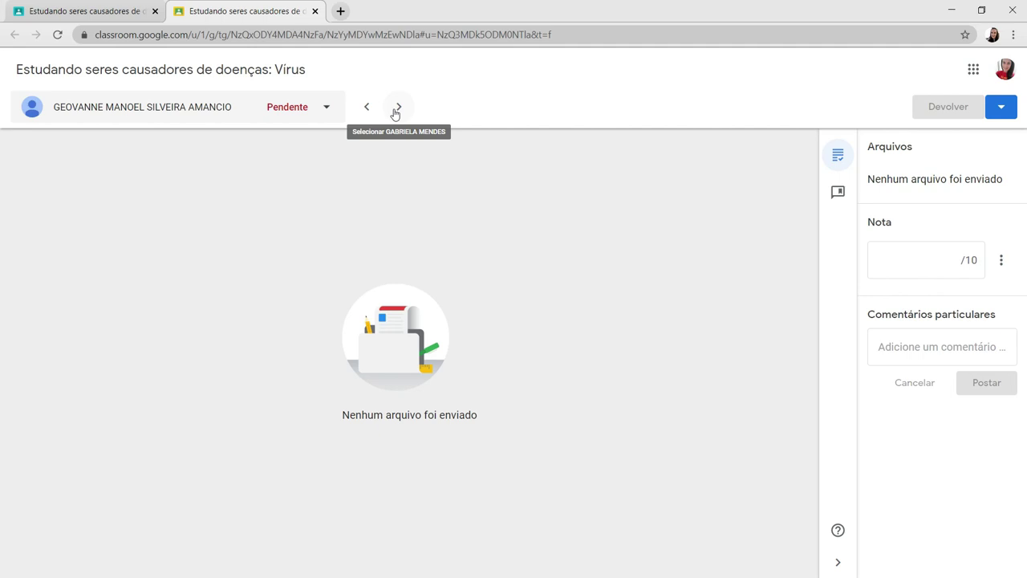
click(395, 110)
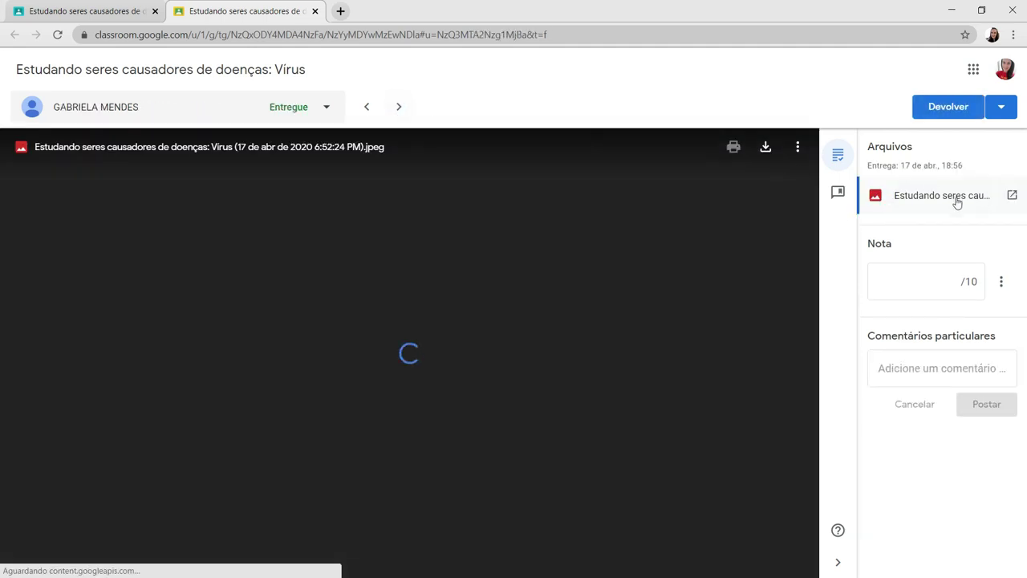
click(399, 107)
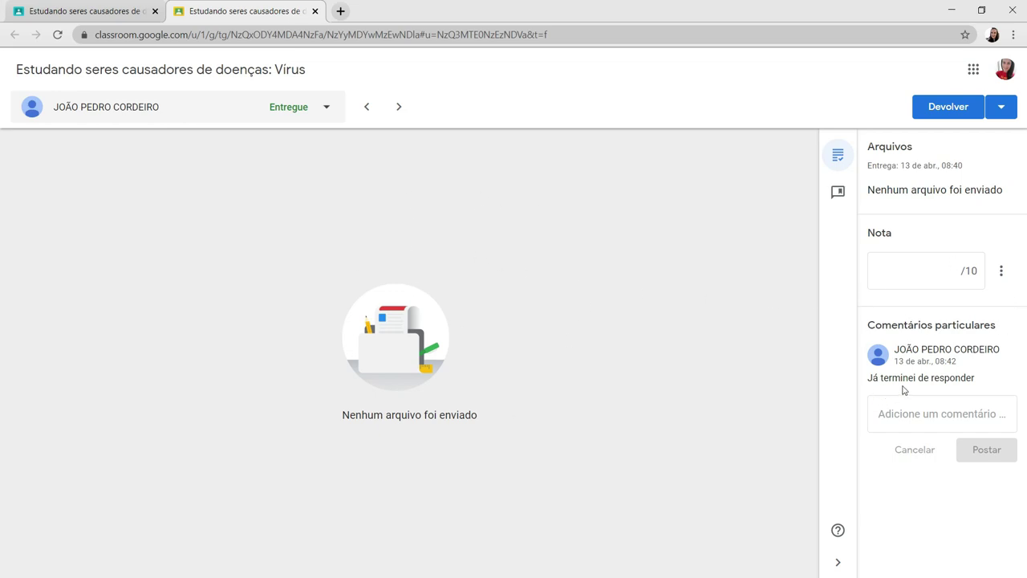
Step: Post the private comment "Que não recebi nenhuma resposta." on this student's submission
click(947, 429)
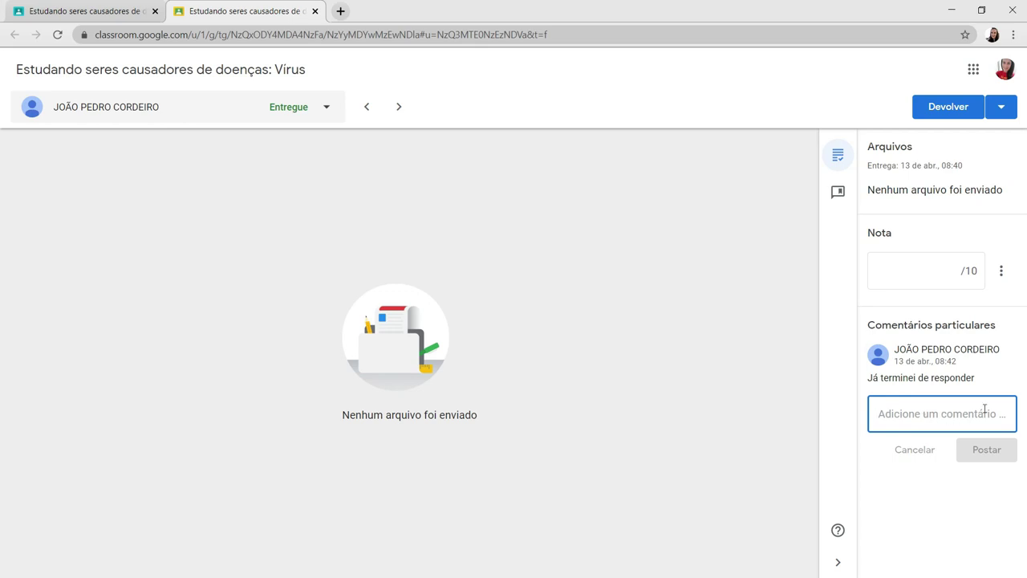
text(Que)
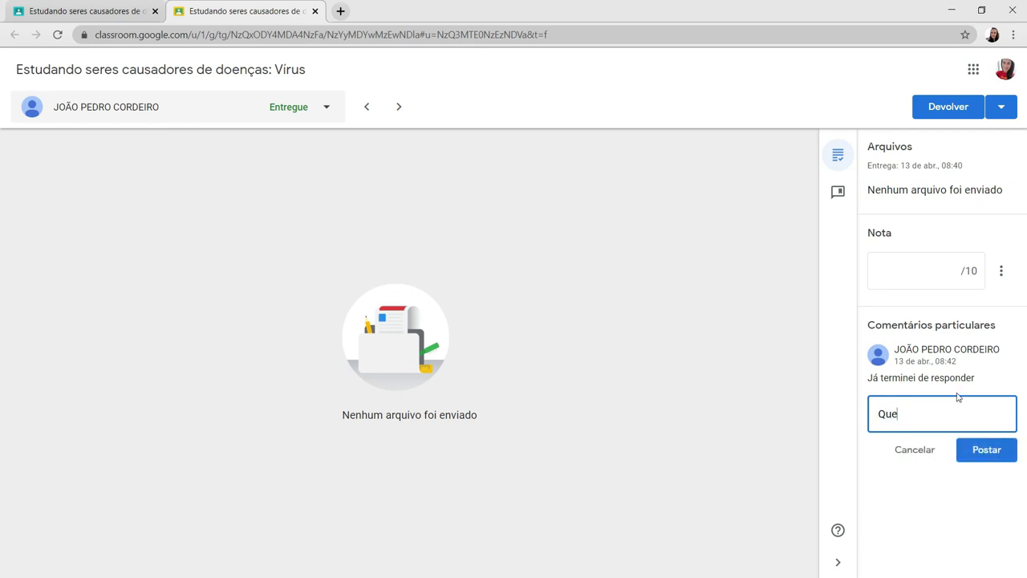
text( não r)
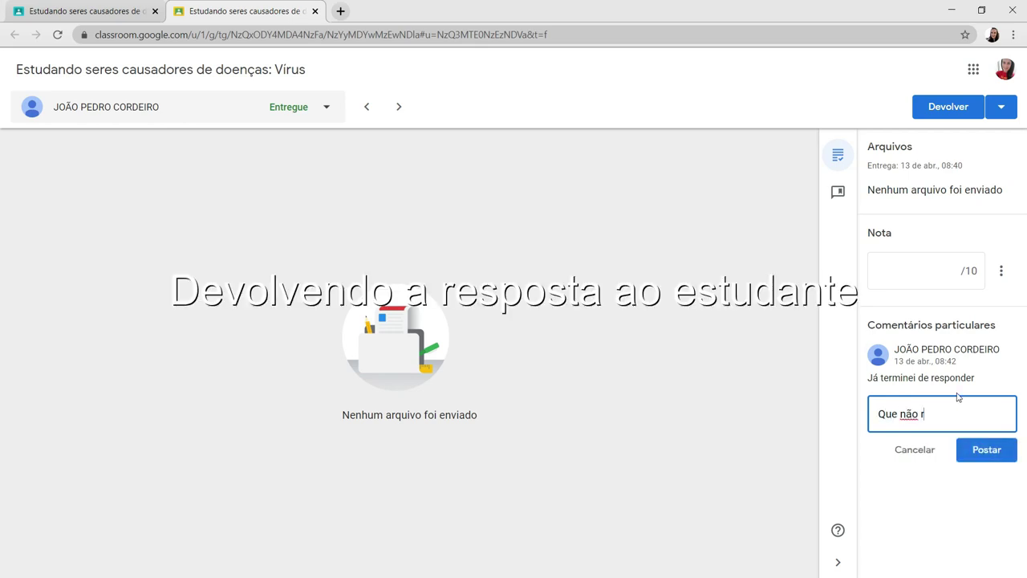
text(ecebi nenhuma resposta.)
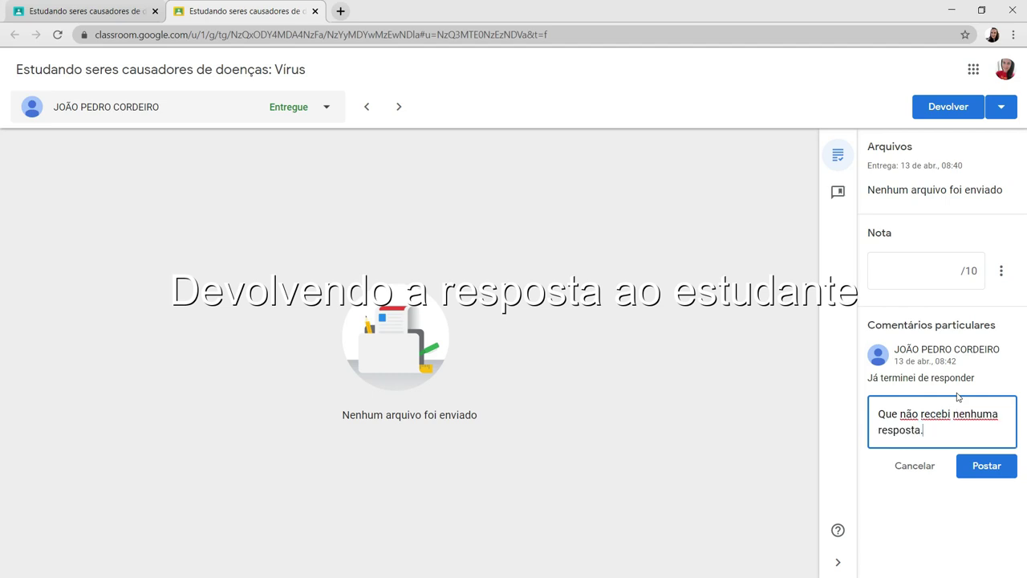
click(986, 469)
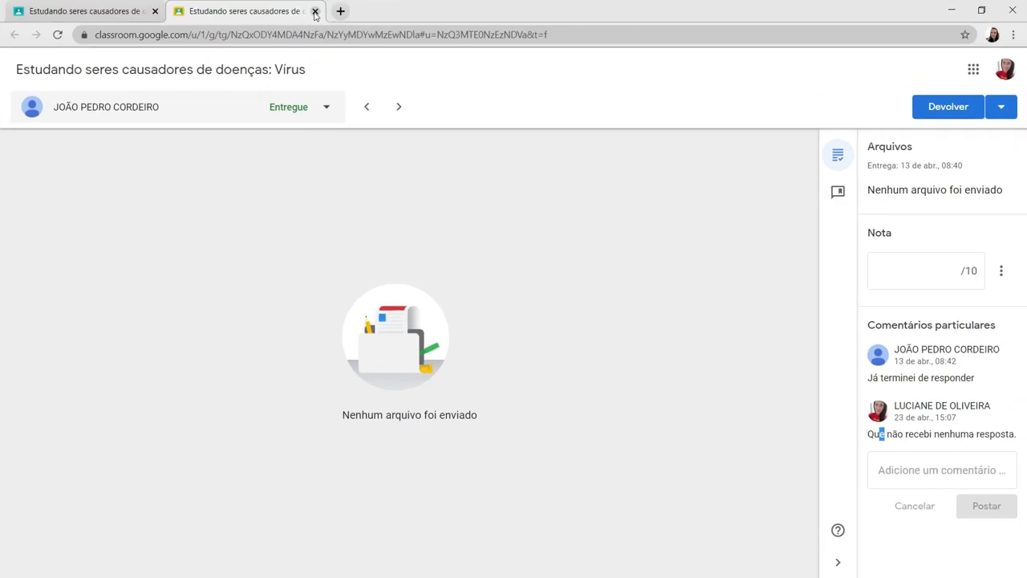
Step: Return to the submissions overview, open the submission with the draft grade 7,5, and view its return options
click(286, 50)
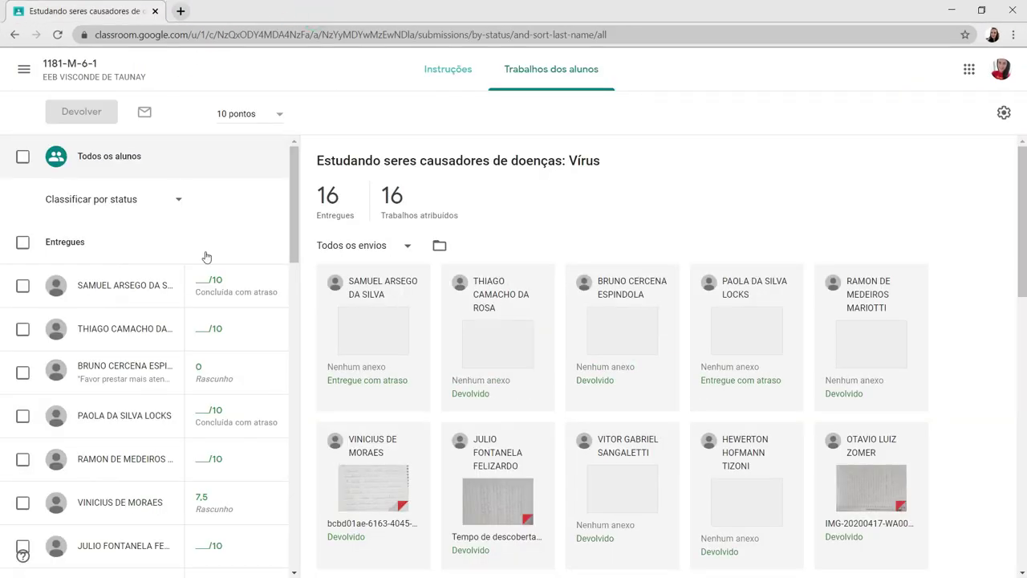
click(374, 323)
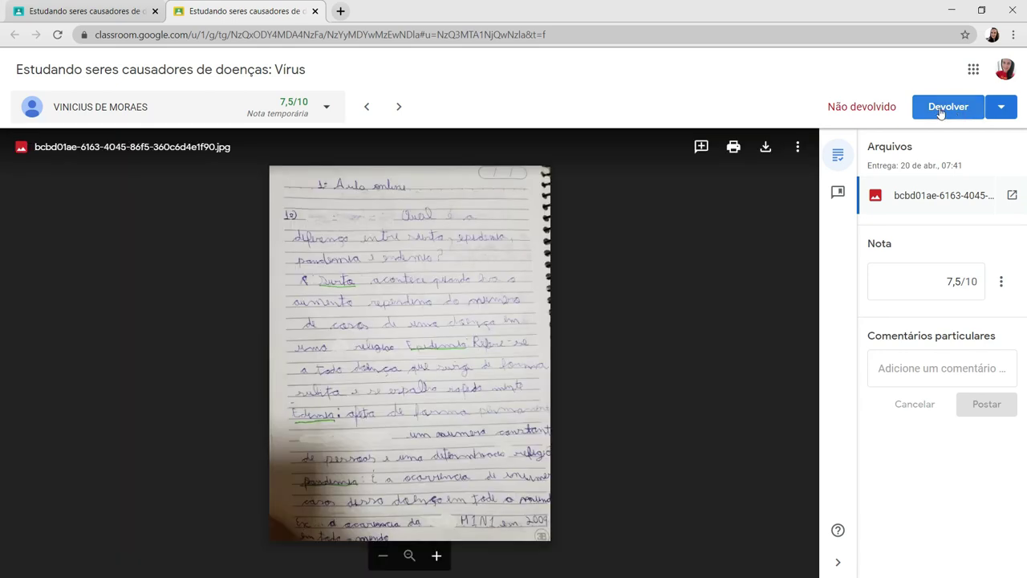
click(1001, 112)
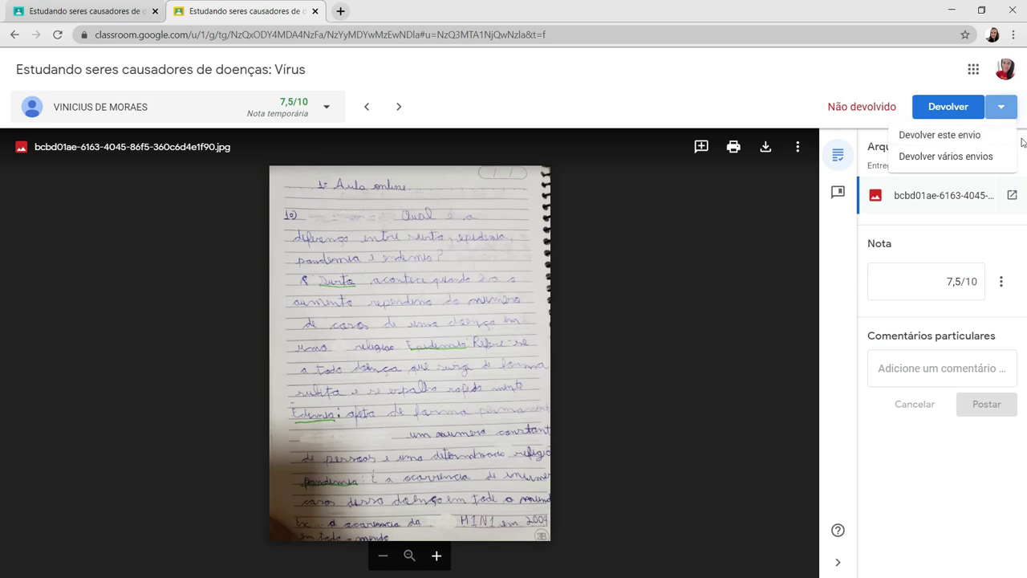
click(14, 34)
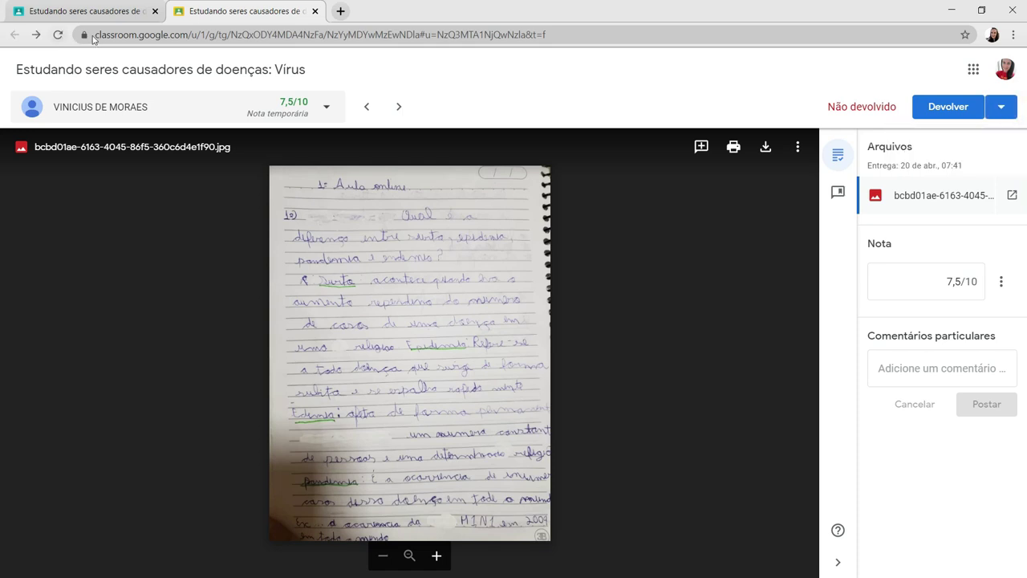
Step: In a new browser tab, switch to the first estudante.sed.sc.gov.br student account and open Google Classroom
click(341, 12)
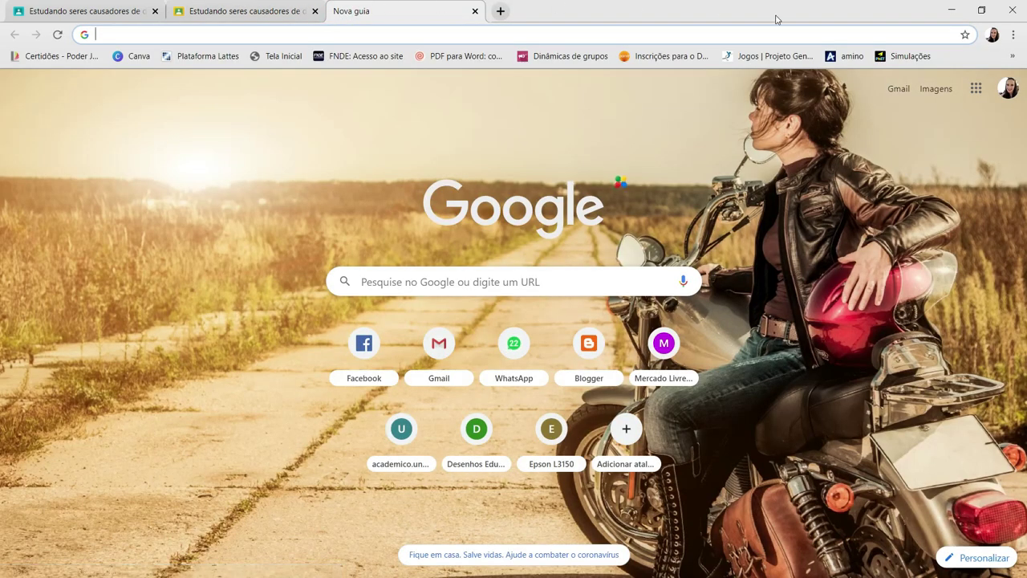
click(1008, 88)
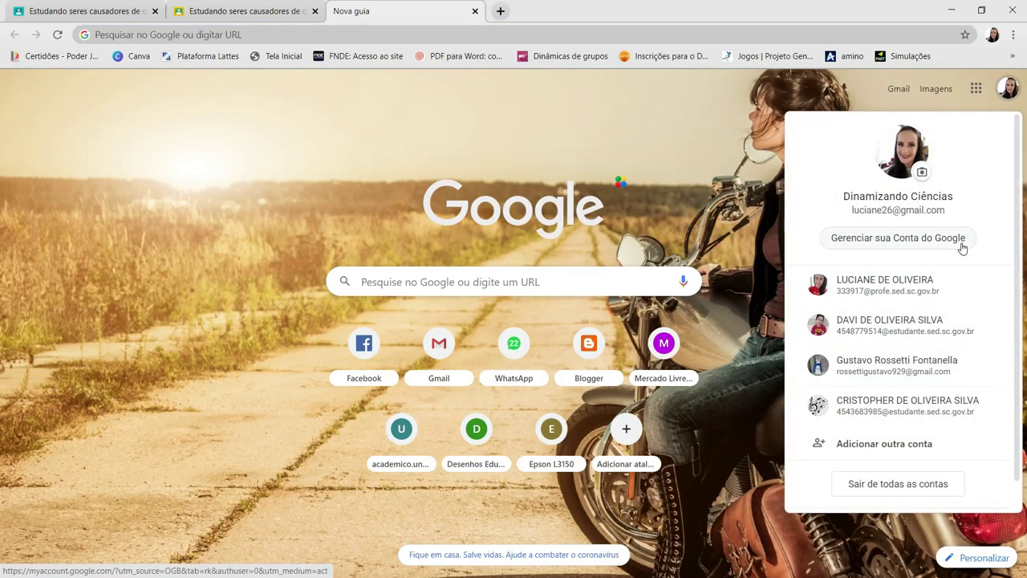
click(867, 325)
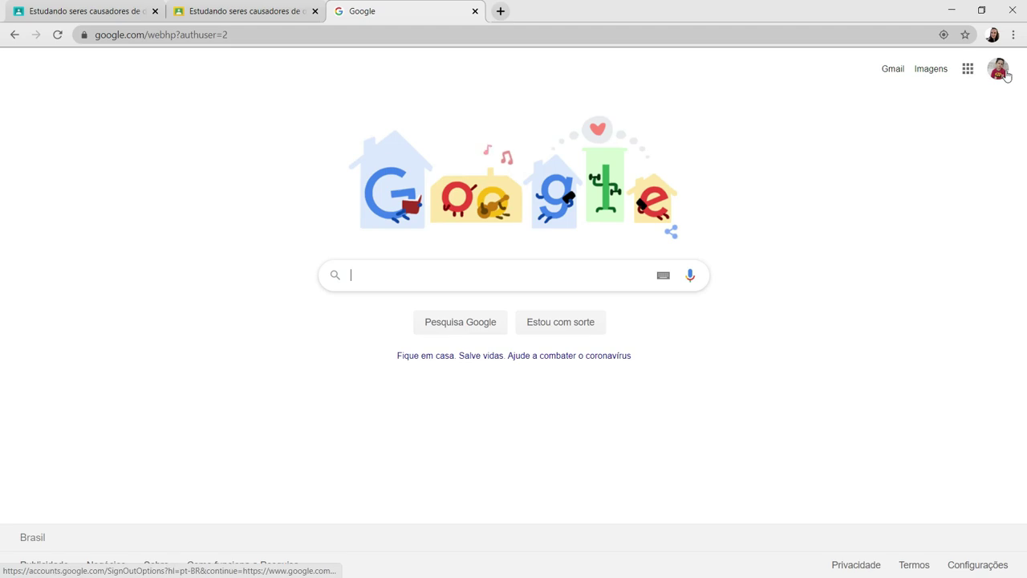
click(968, 69)
click(831, 206)
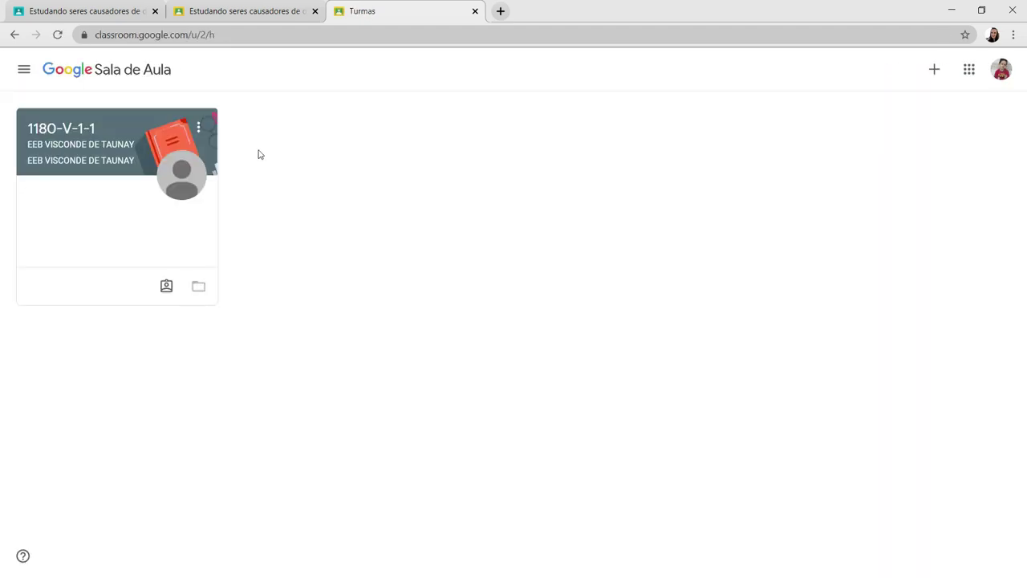
Step: Open the full details of the TRAVA-LÍNGUA activity in class 1180-V-1-1
click(72, 128)
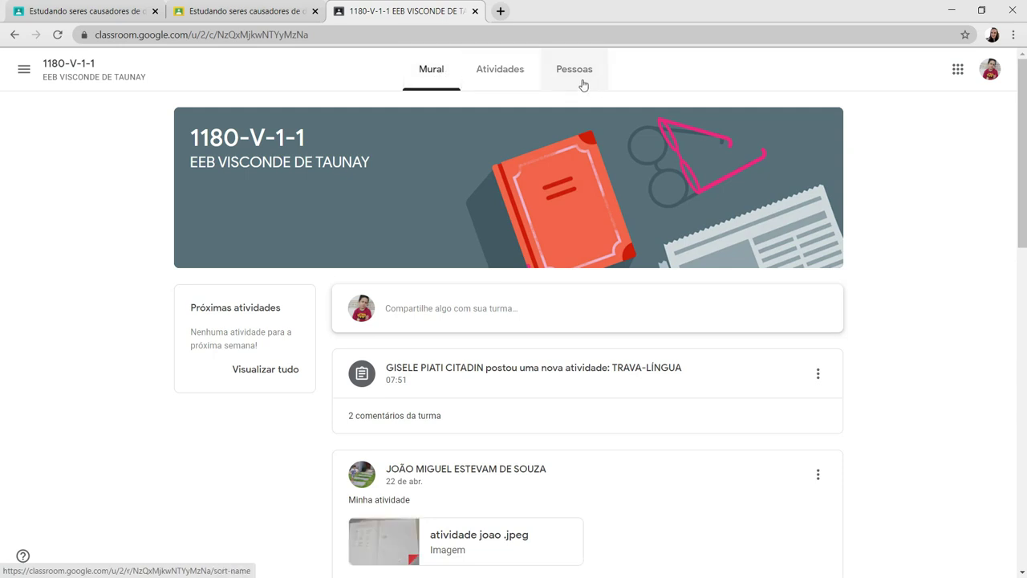
click(503, 72)
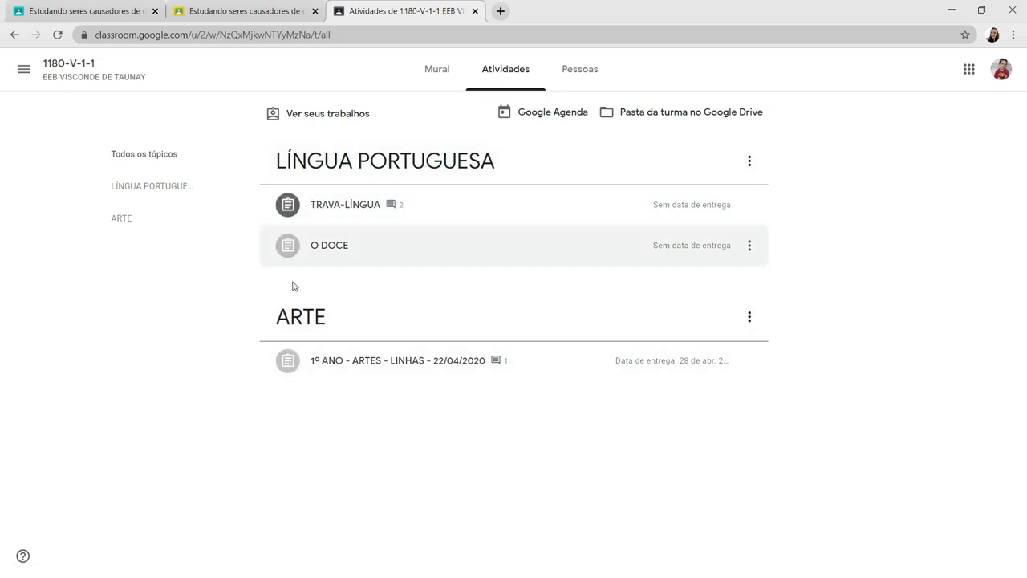
click(338, 209)
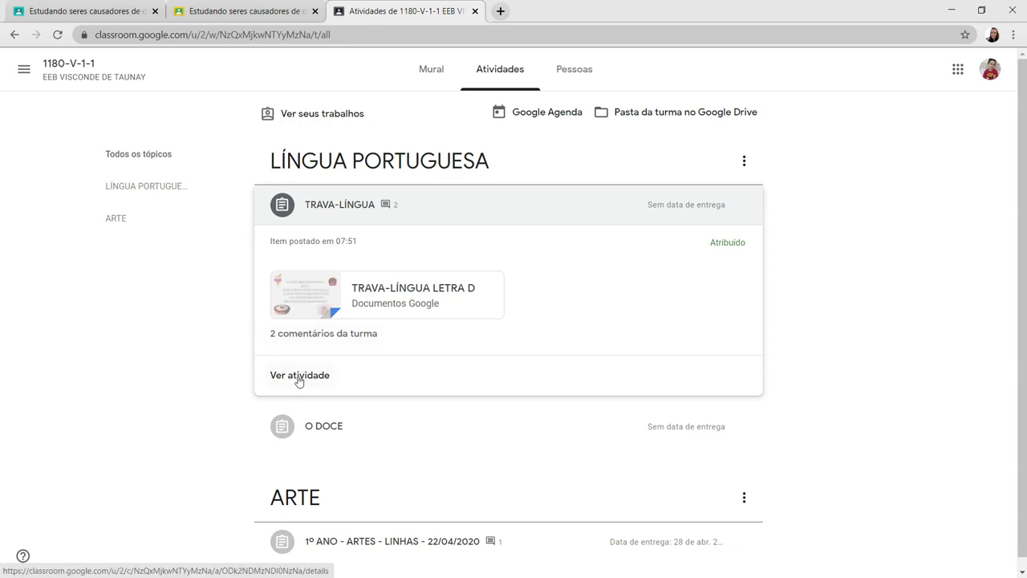
click(298, 377)
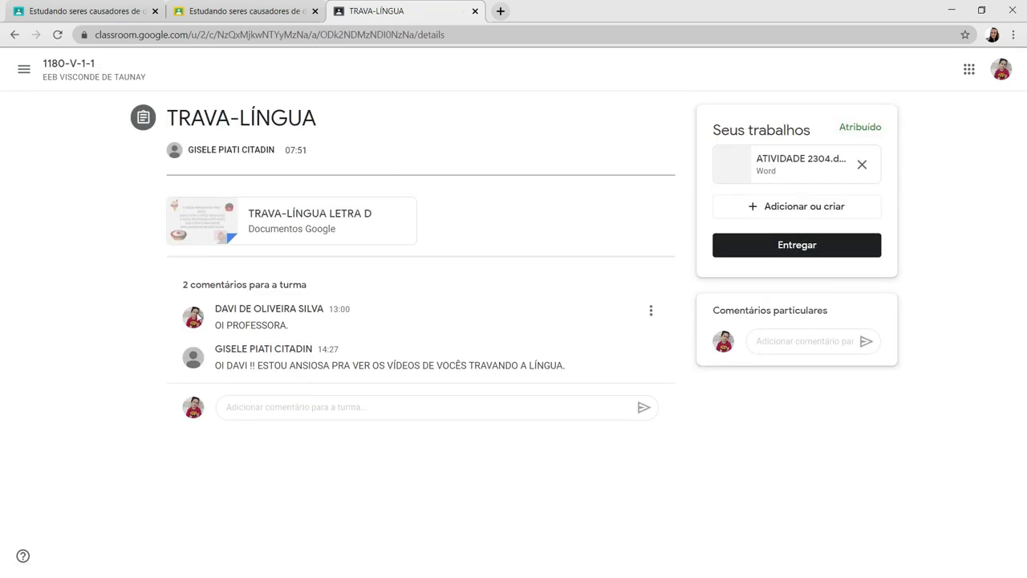
Step: Remove the ATIVIDADE 2304 Word file from the student's work and choose Fazendo a tarefa, Tarefa 1 and Tarefa 2 from Downloads for upload
click(862, 165)
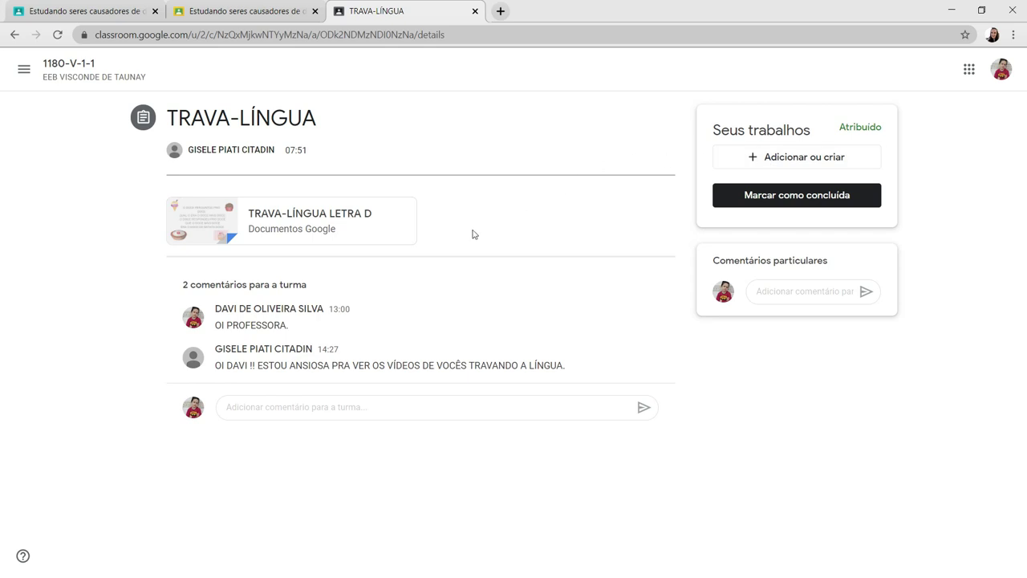
click(807, 159)
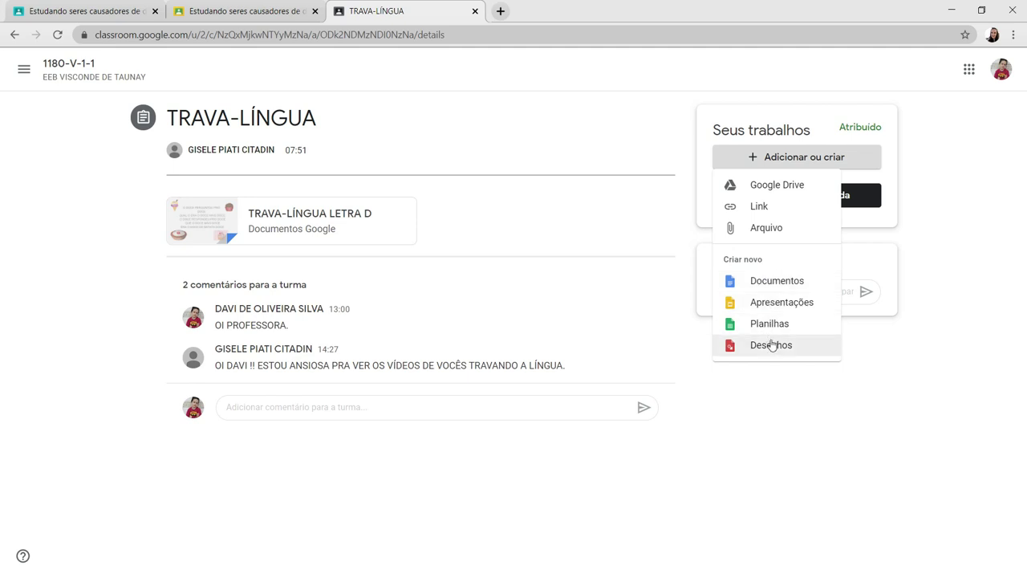
click(771, 231)
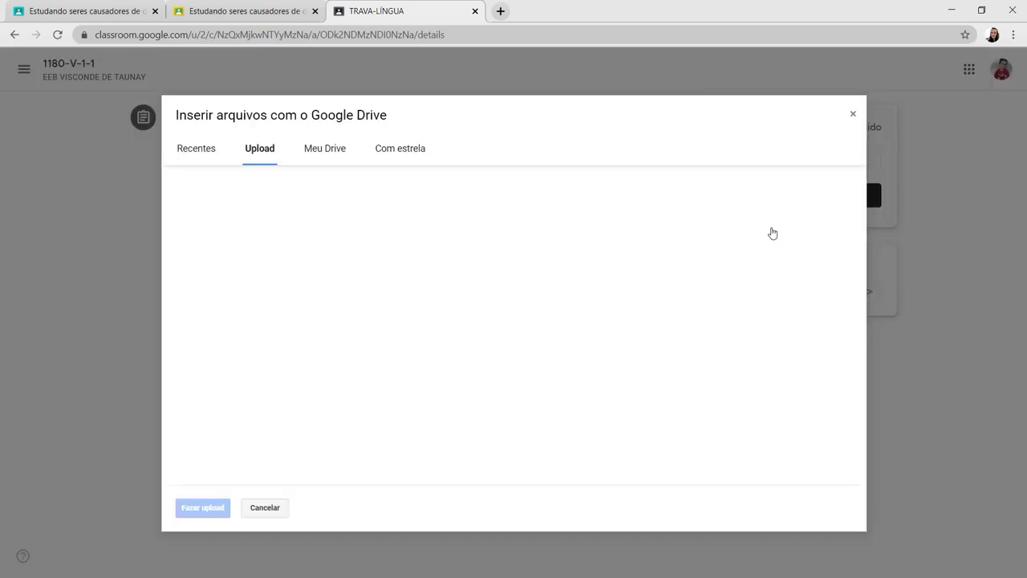
click(502, 330)
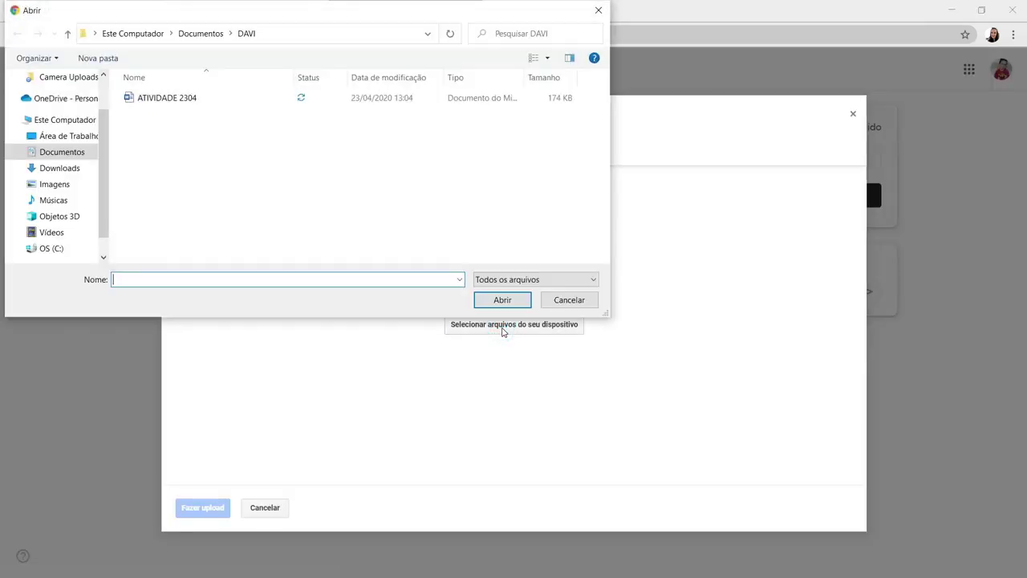
click(72, 175)
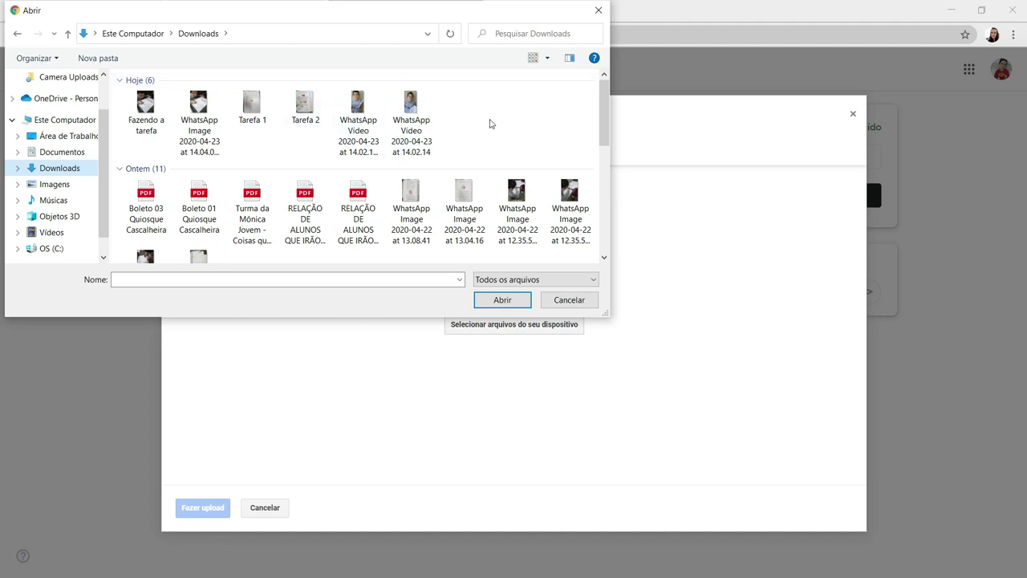
click(158, 119)
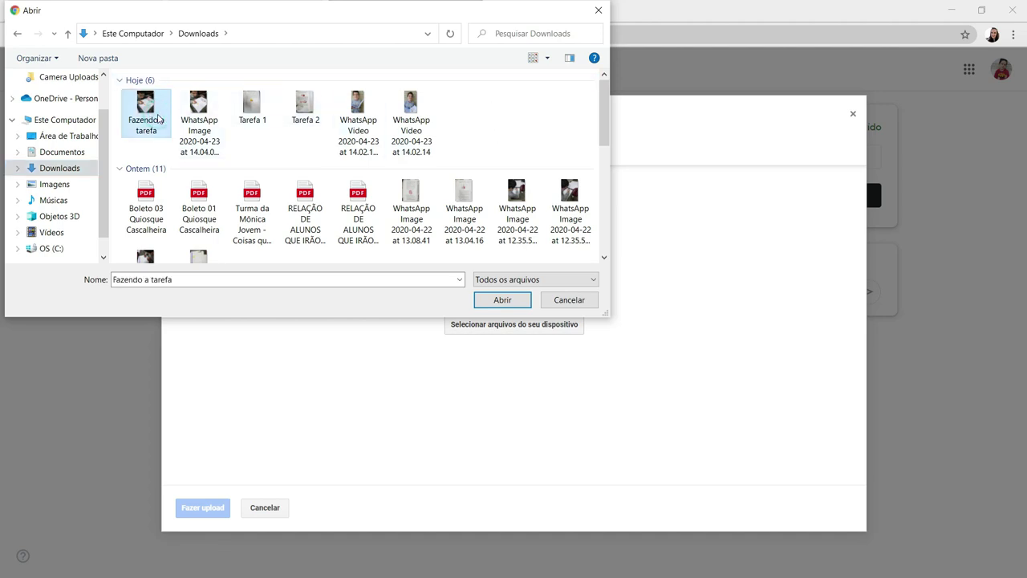
ctrl+click(252, 104)
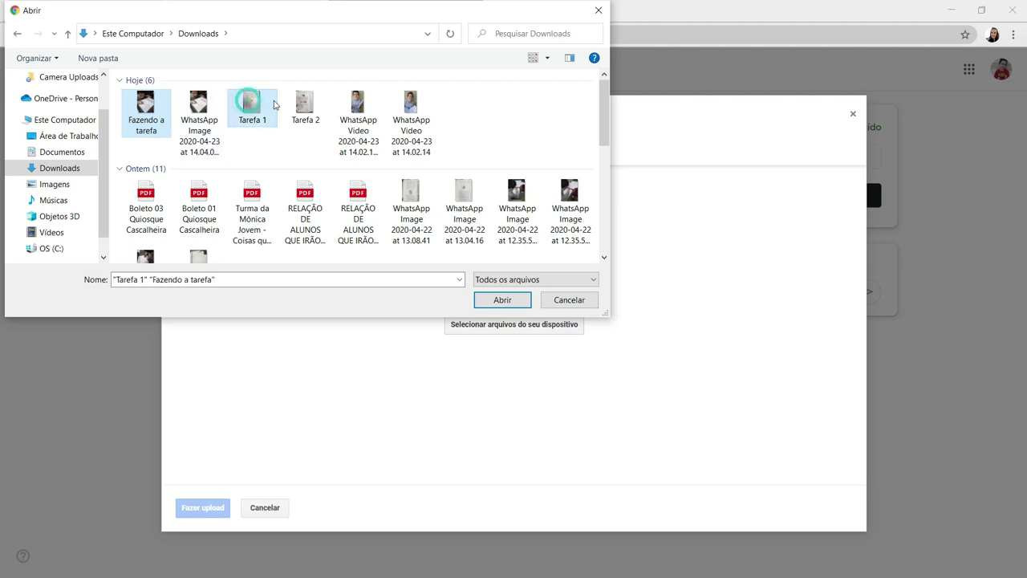
ctrl+click(306, 104)
click(501, 300)
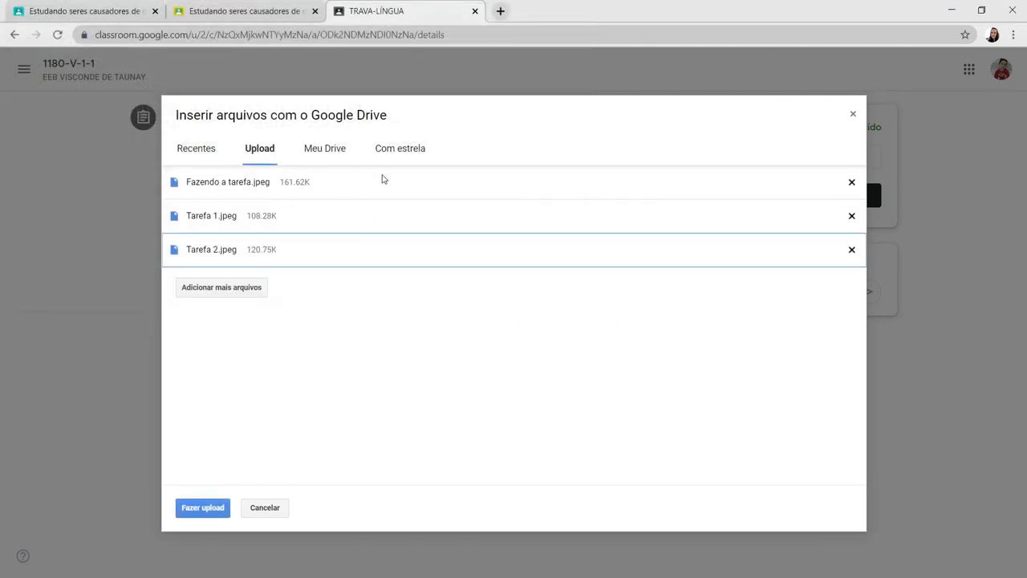
Step: Add the trava lingua MP4 video from the Output folder of Wondershare Filmora 9 in Documentos to the files chosen for upload
click(217, 291)
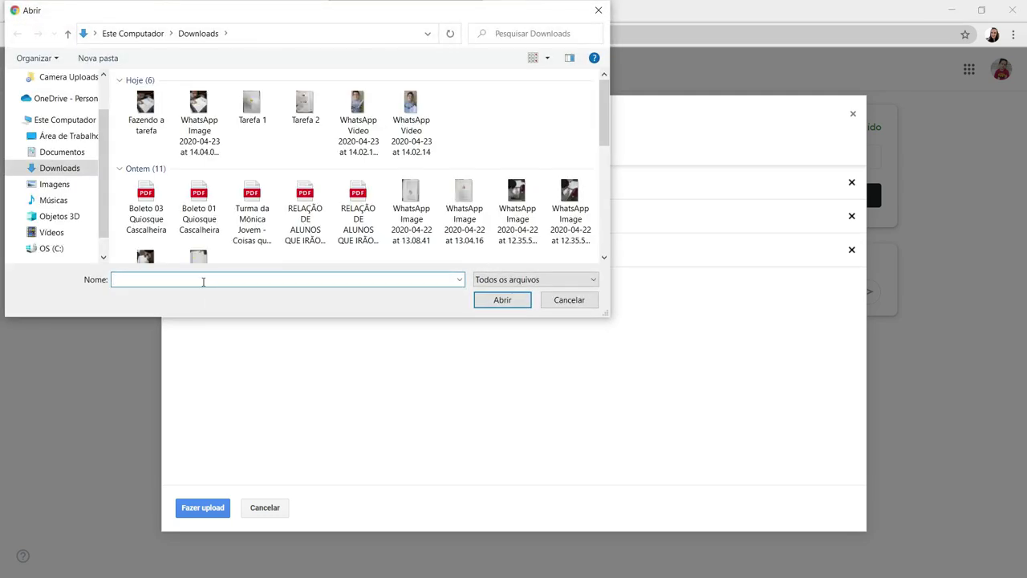
click(75, 156)
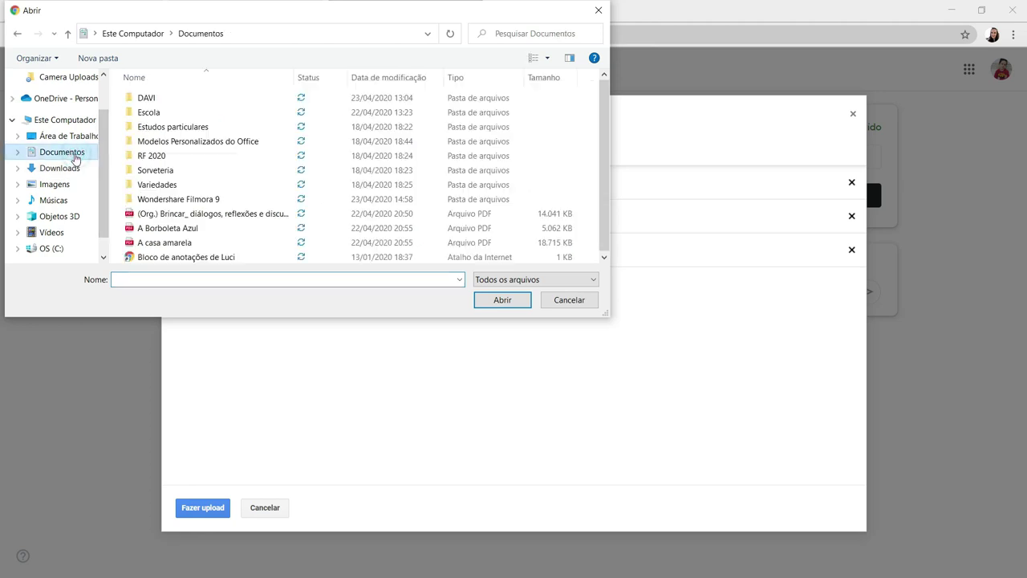
double_click(184, 199)
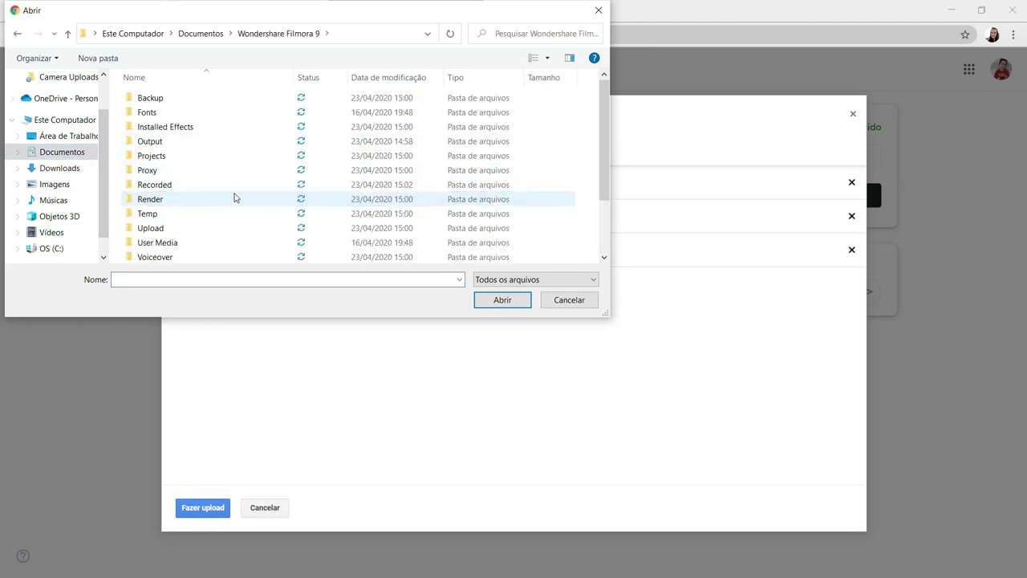
double_click(156, 141)
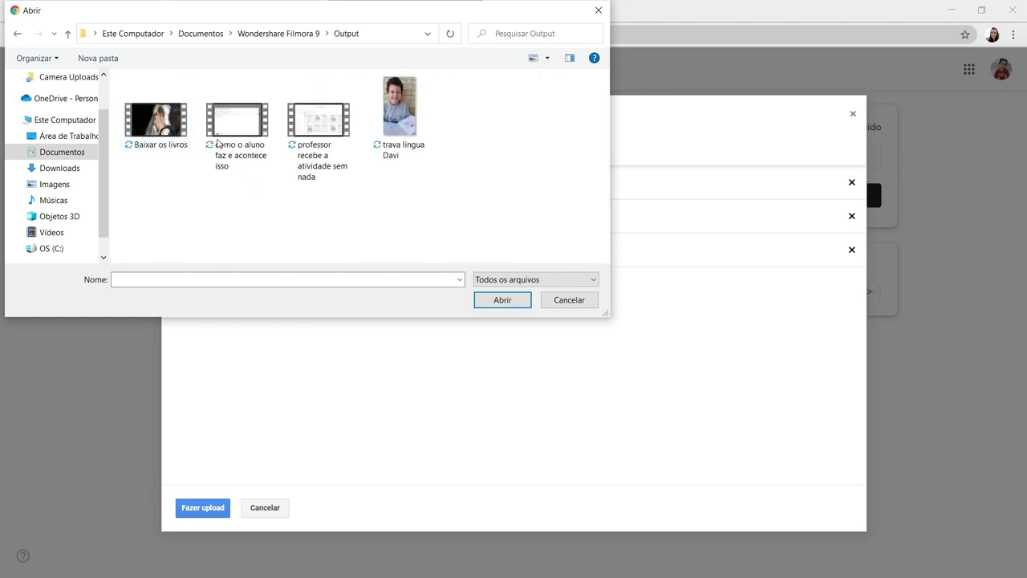
click(394, 108)
click(499, 297)
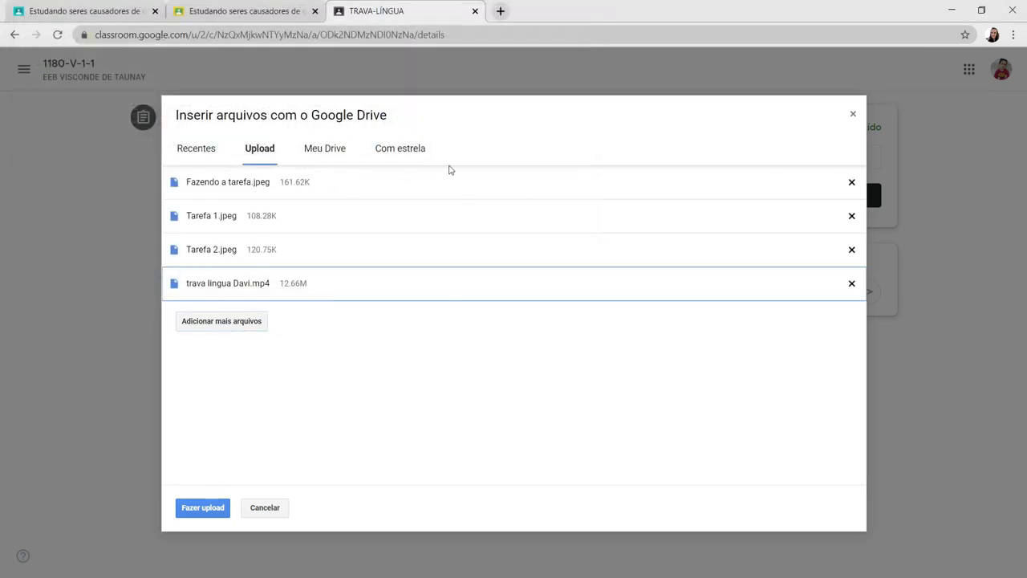
Step: Upload the three chosen images and the video to the student's work, and turn in the TRAVA-LÍNGUA activity
click(217, 508)
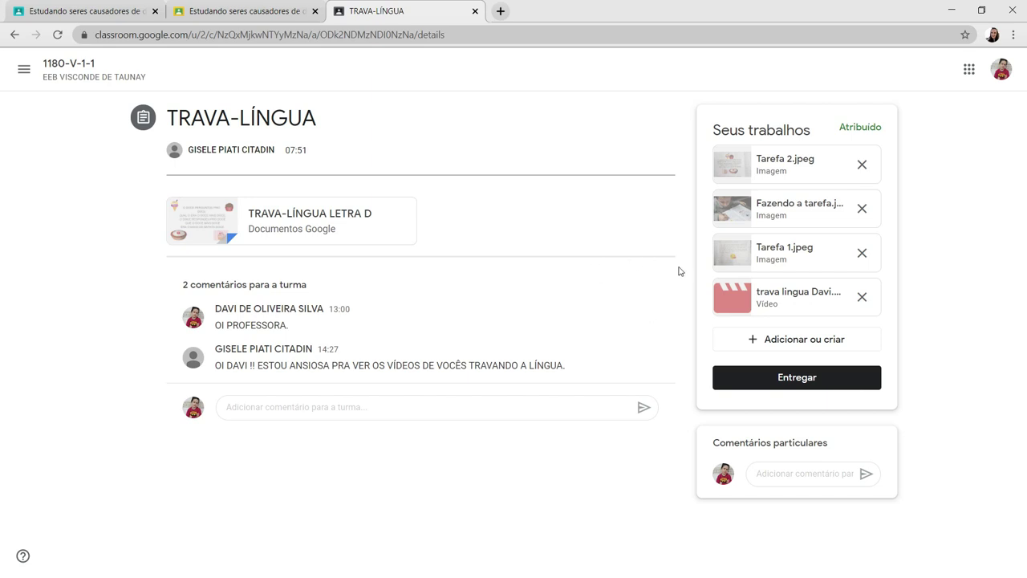
click(834, 387)
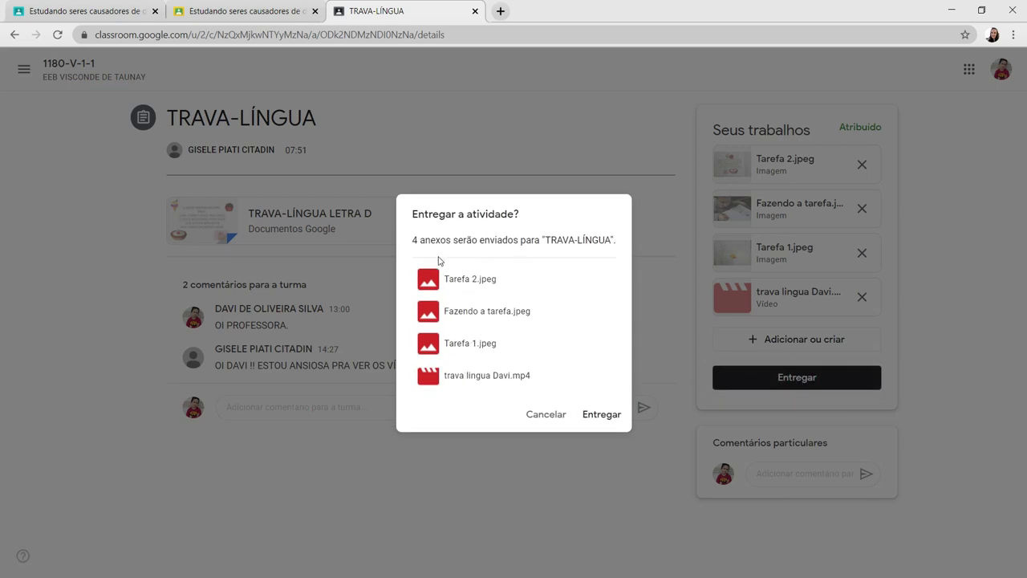
click(613, 419)
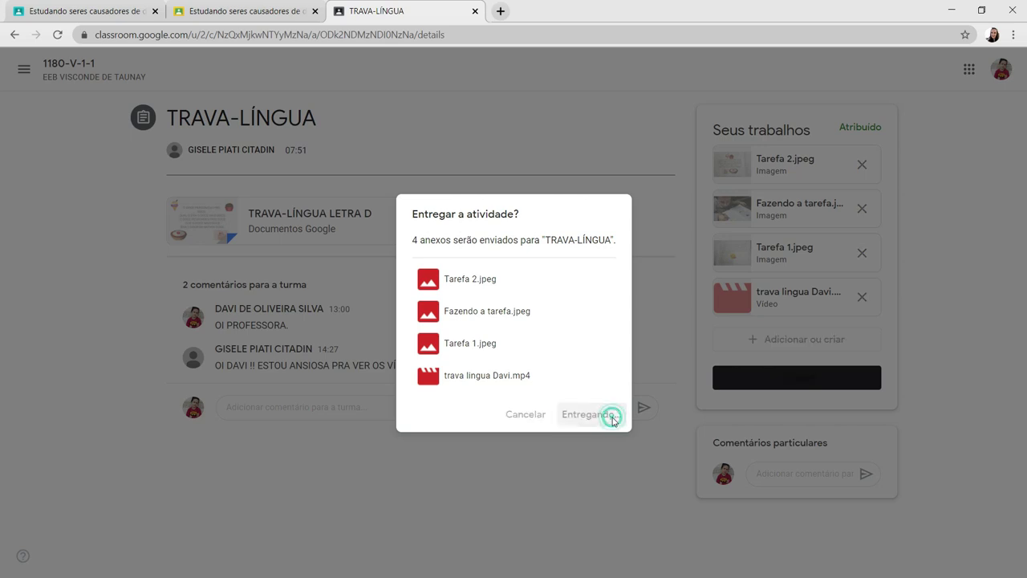